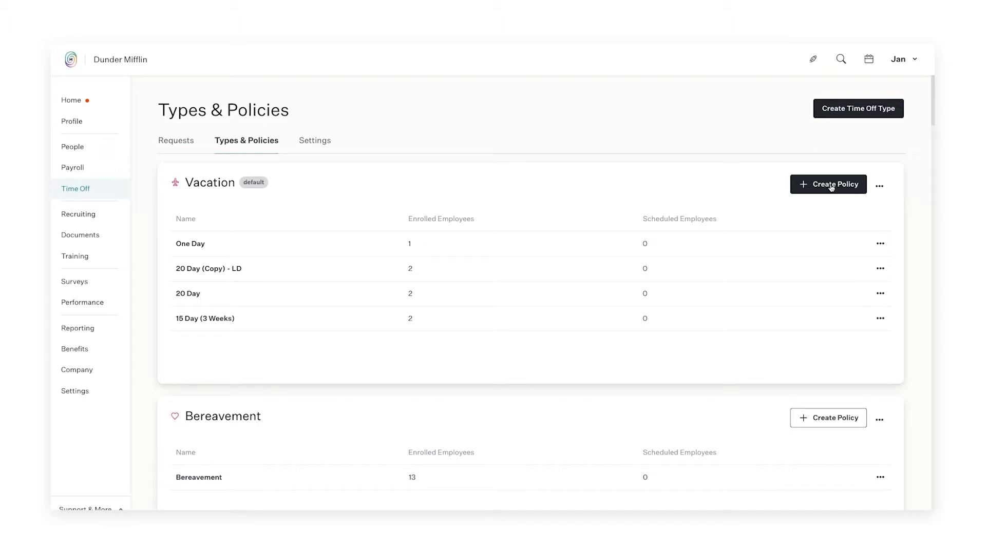
- Create a new time off policy named "Vacation - 15" with Vacation as its time off type
{"action": "left_click", "coordinate": [831, 187]}
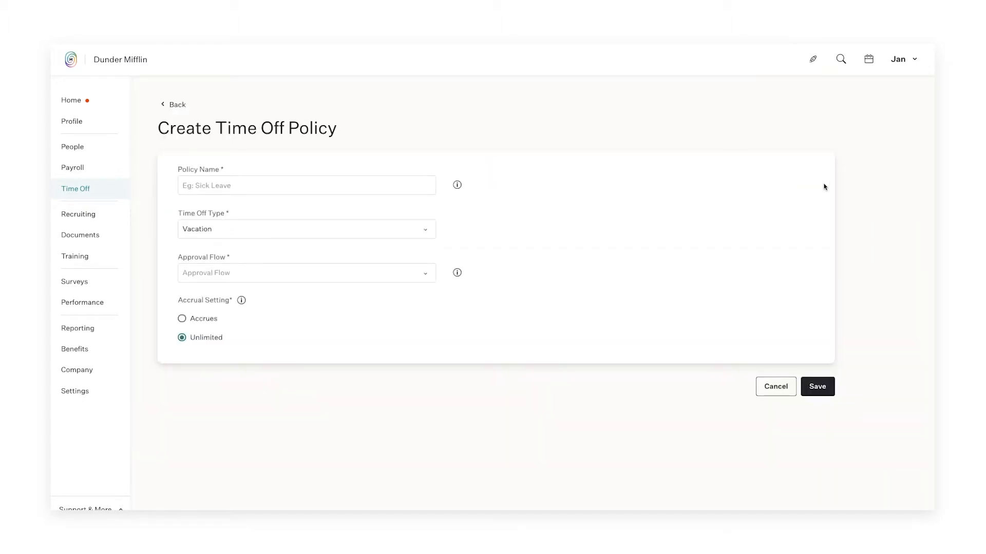
{"action": "left_click", "coordinate": [238, 185]}
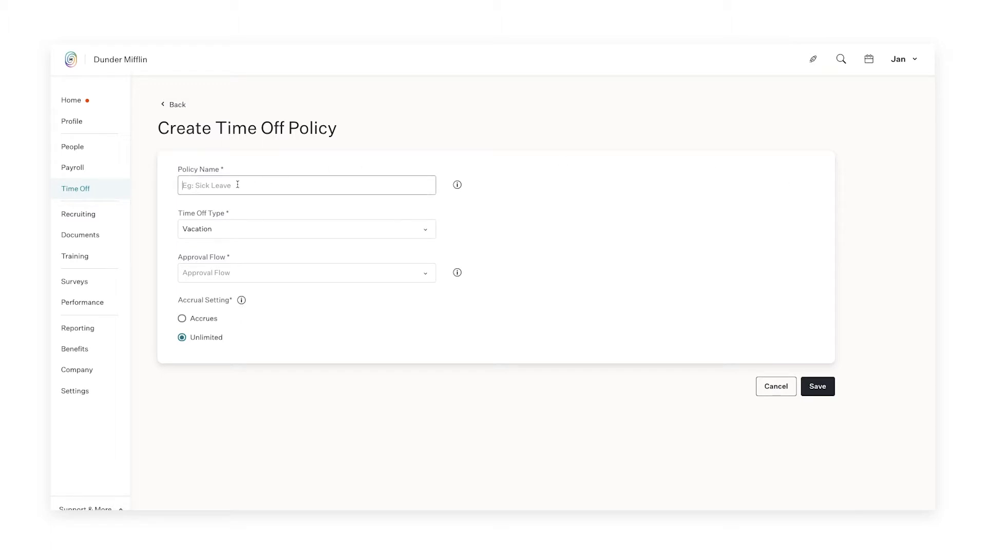
{"action": "type", "text": "Vacation - 15"}
{"action": "left_click", "coordinate": [264, 234]}
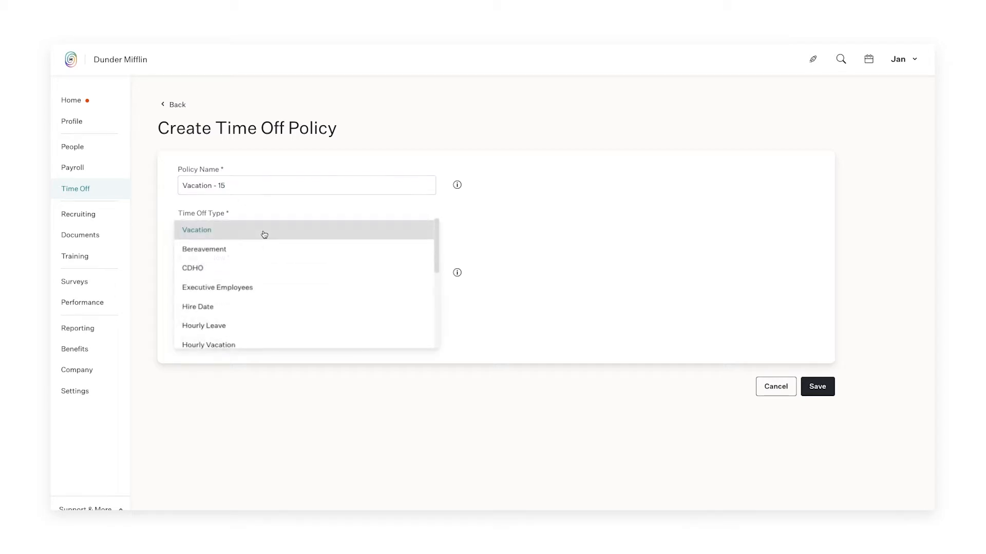
{"action": "left_click", "coordinate": [264, 235]}
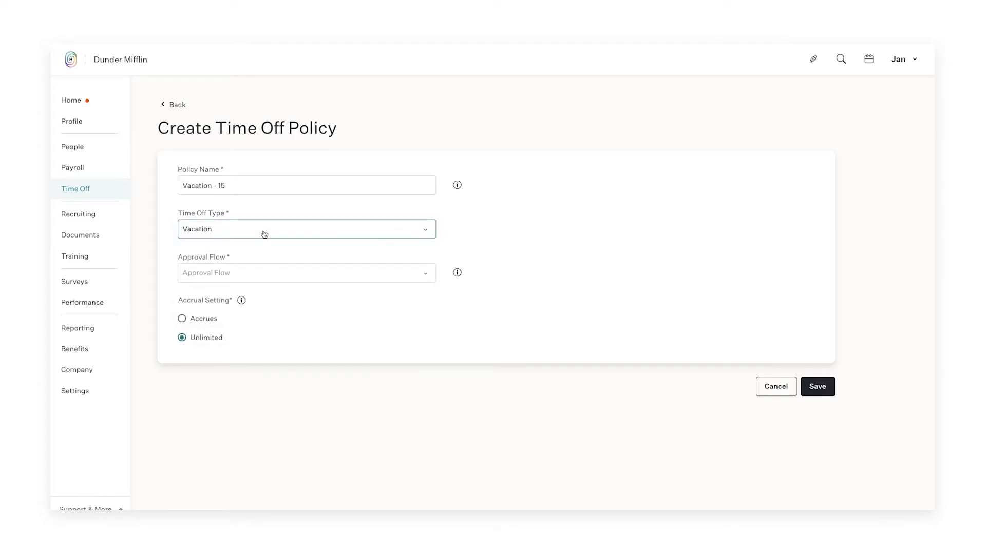
- Set the policy's approval flow to Manager Approval
{"action": "left_click", "coordinate": [419, 281]}
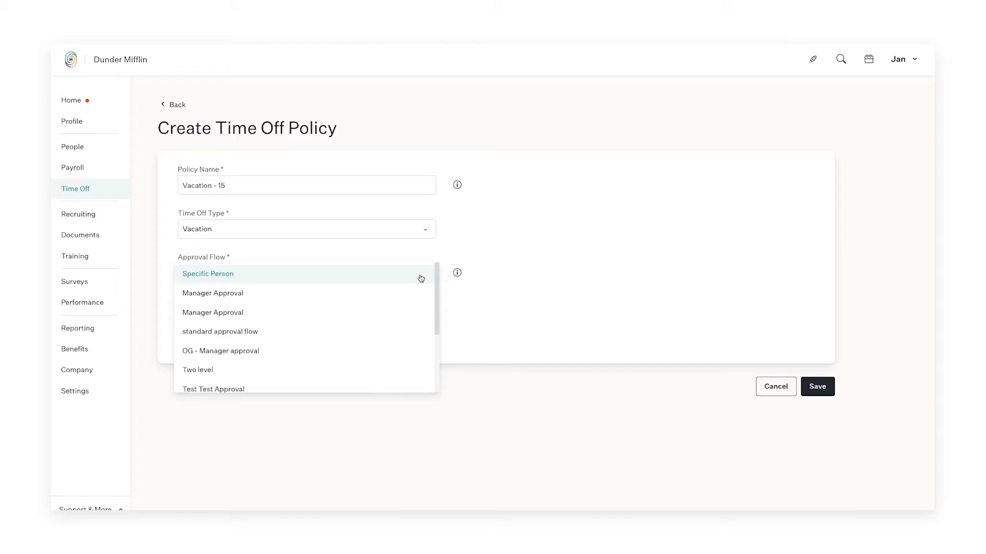
{"action": "left_click", "coordinate": [272, 293]}
{"action": "left_click", "coordinate": [490, 337]}
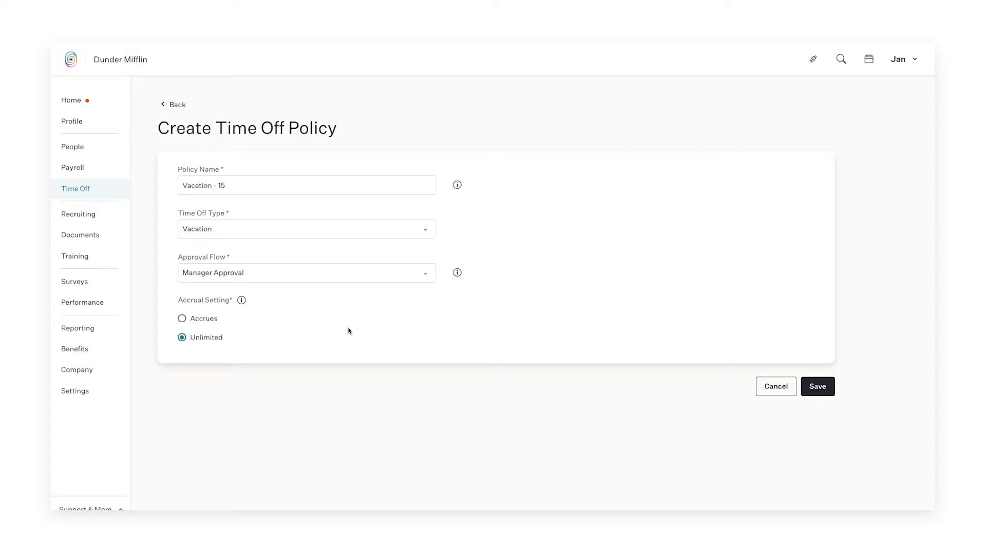
- Make the policy accrue time off instead of being unlimited, with a Monthly accrual frequency
{"action": "left_click", "coordinate": [213, 320]}
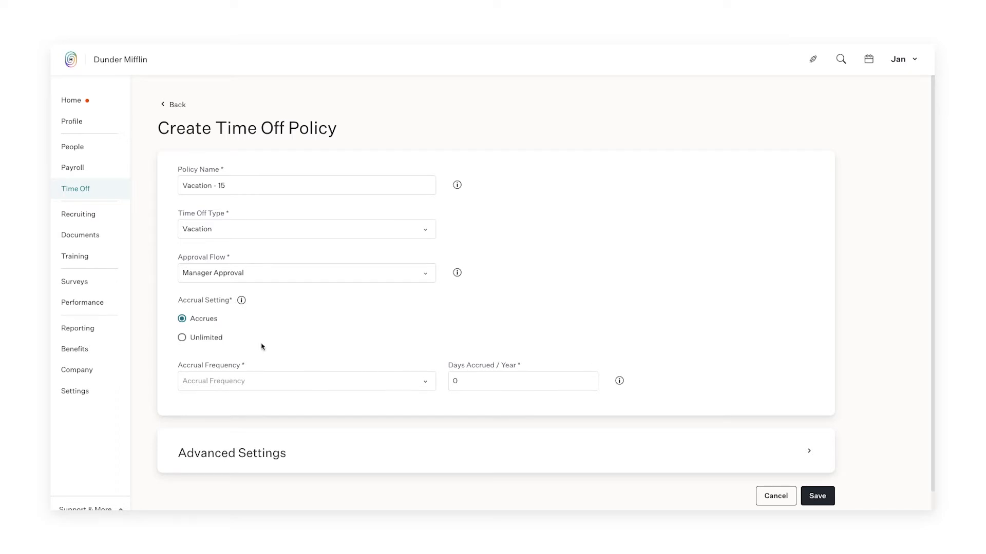
{"action": "left_click", "coordinate": [210, 338]}
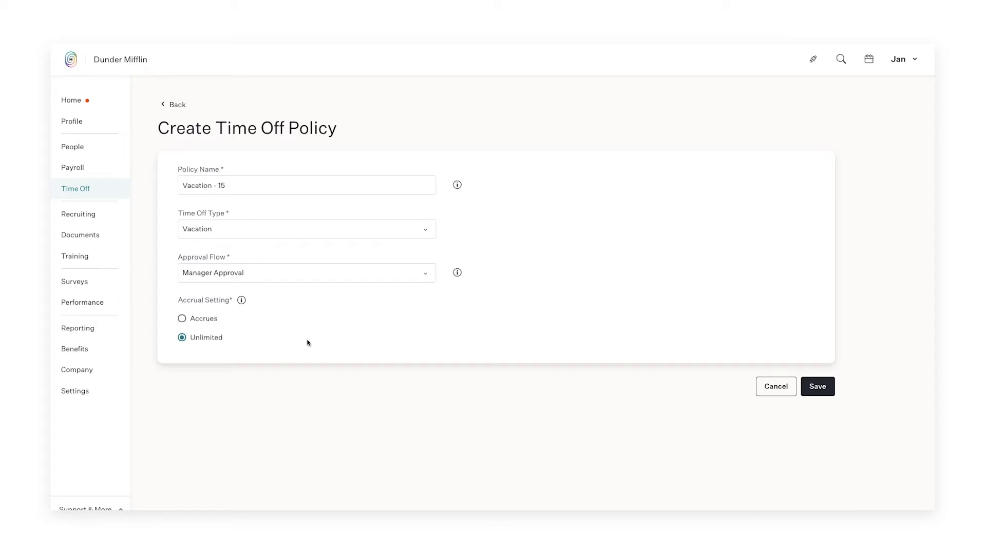
{"action": "left_click", "coordinate": [203, 318]}
{"action": "scroll", "coordinate": [611, 370], "scroll_direction": "down", "scroll_amount": 1}
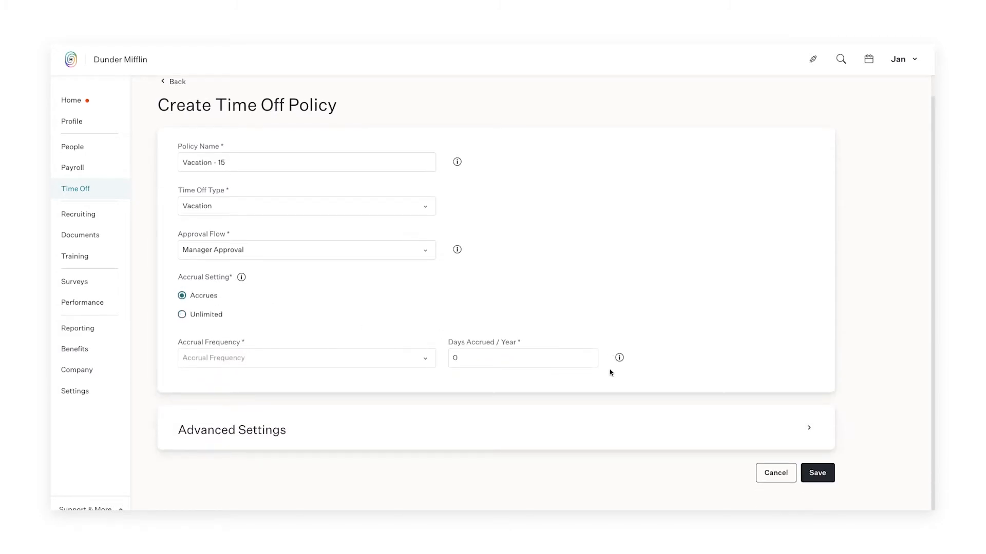
{"action": "left_click", "coordinate": [421, 362]}
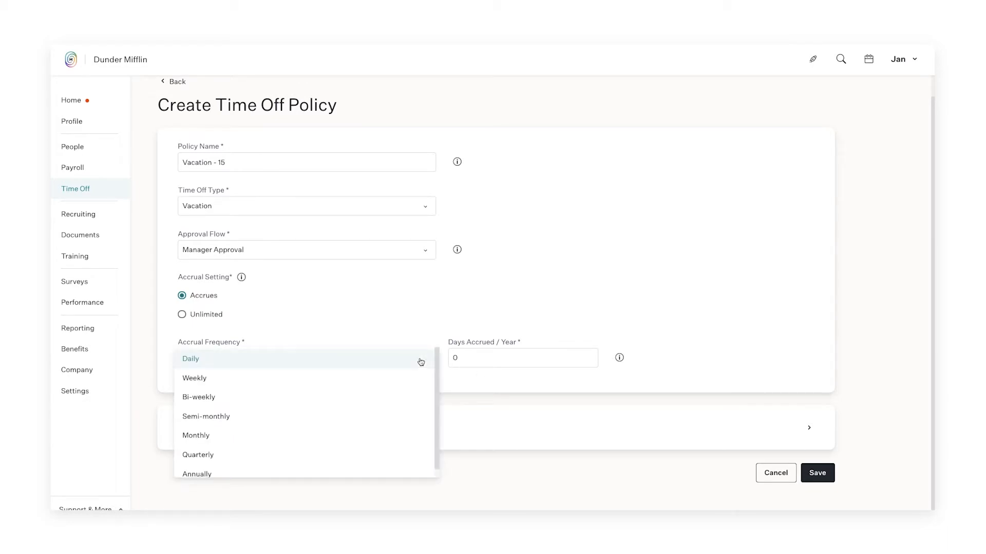
{"action": "scroll", "coordinate": [433, 394], "scroll_direction": "down", "scroll_amount": 1}
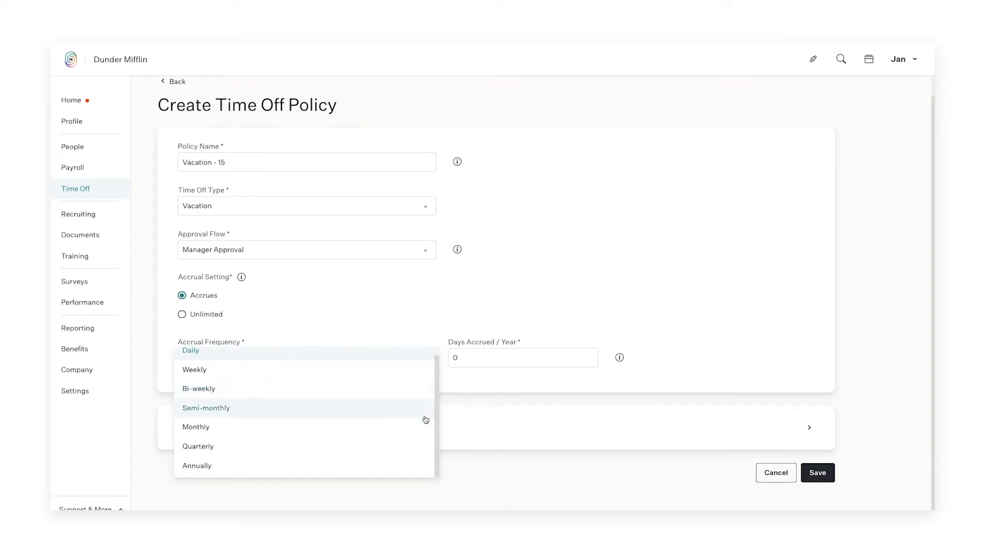
{"action": "left_click", "coordinate": [389, 428]}
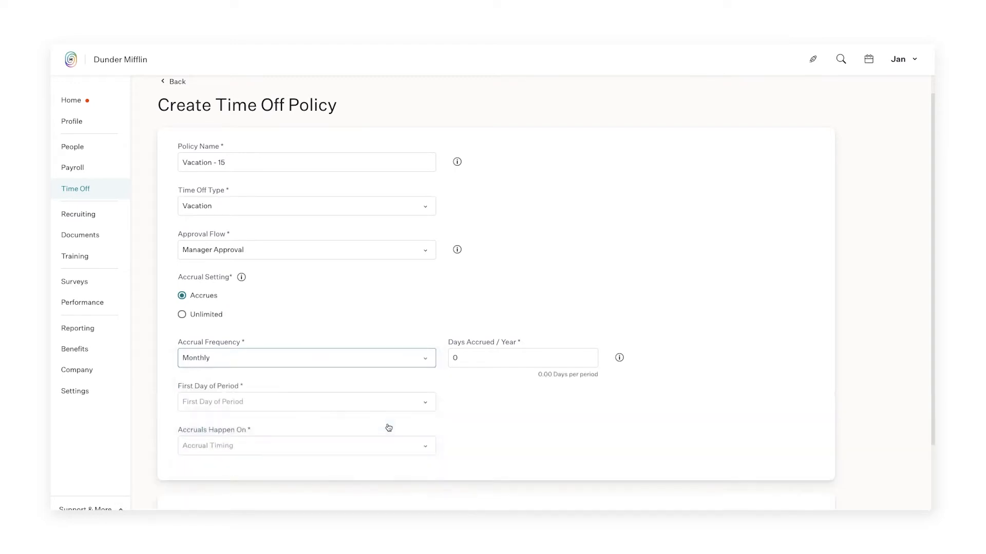
- Set the days accrued per year to 15
{"action": "left_click", "coordinate": [485, 358]}
{"action": "key", "text": "BackSpace"}
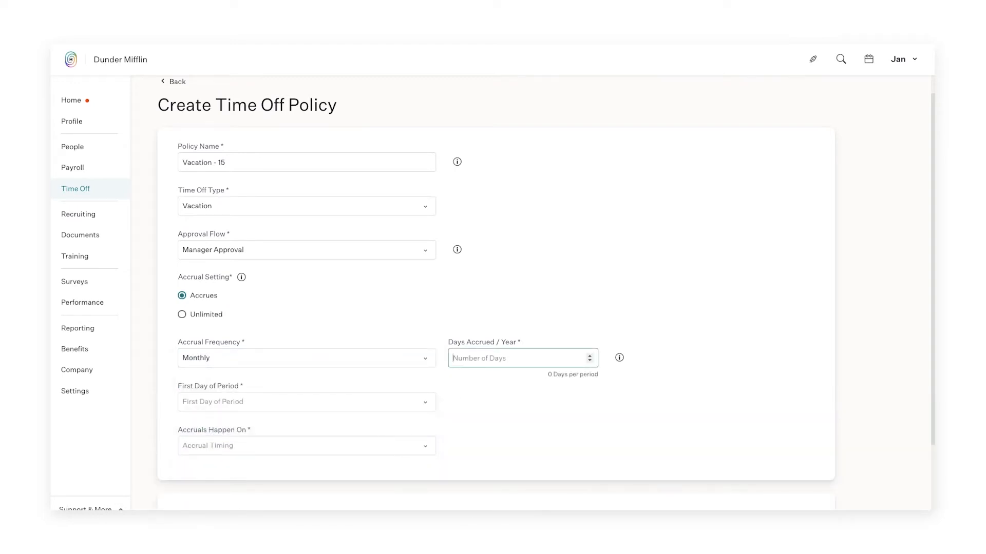
{"action": "type", "text": "15"}
{"action": "left_click", "coordinate": [535, 389]}
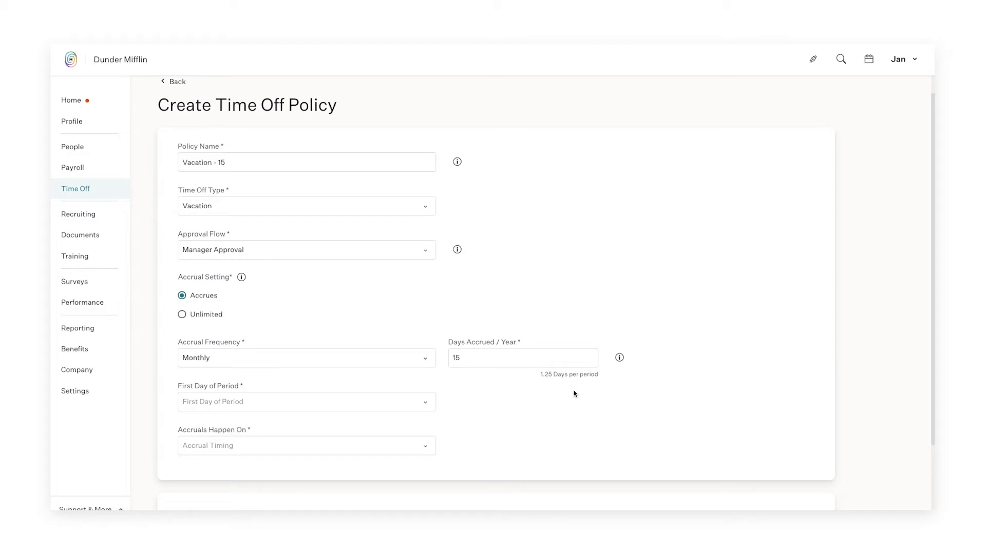
- Set the first day of the accrual period to Last of month
{"action": "scroll", "coordinate": [516, 403], "scroll_direction": "down", "scroll_amount": 1}
{"action": "left_click", "coordinate": [427, 383]}
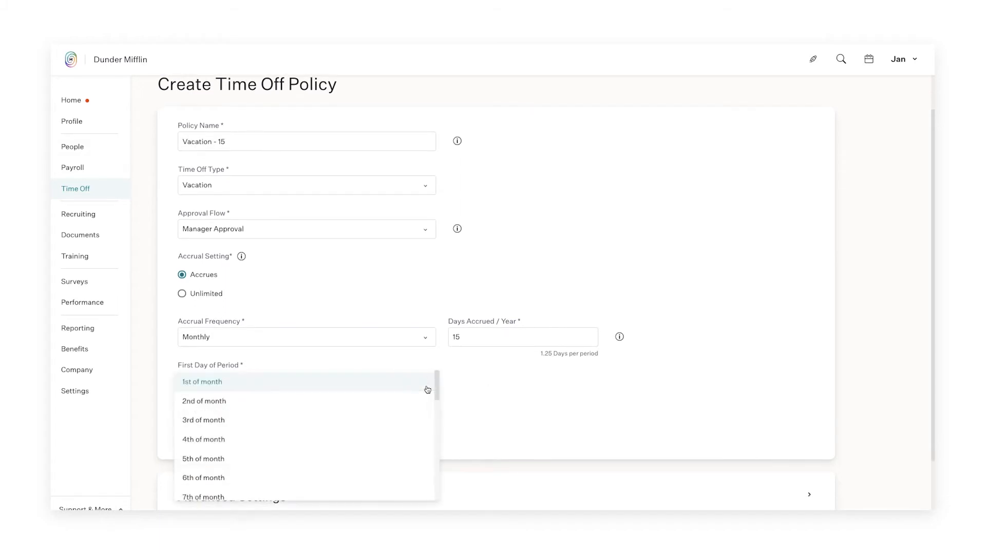
{"action": "mouse_move", "coordinate": [436, 389]}
{"action": "left_mouse_down"}
{"action": "mouse_move", "coordinate": [437, 420]}
{"action": "mouse_move", "coordinate": [436, 391]}
{"action": "left_mouse_up"}
{"action": "left_click_drag", "start_coordinate": [437, 389], "coordinate": [430, 501]}
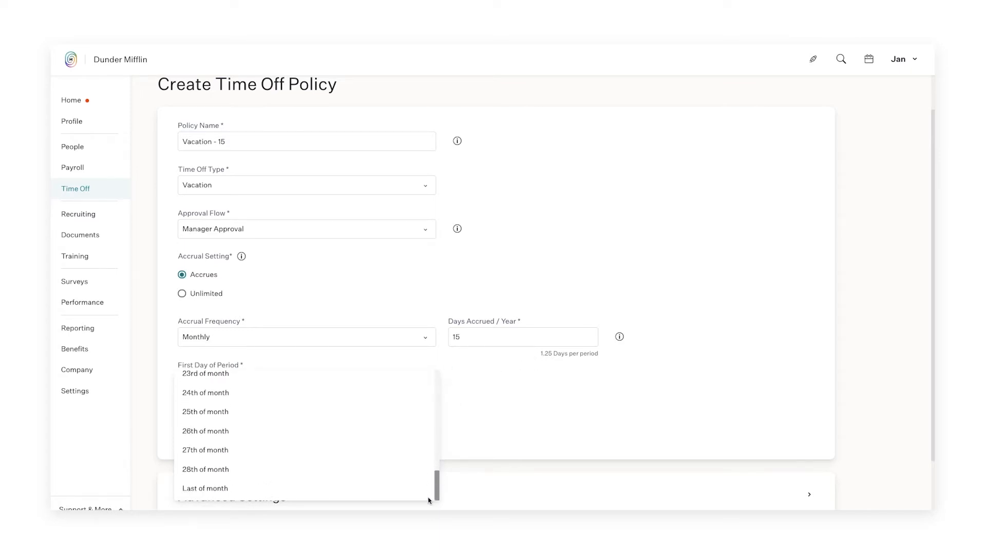
{"action": "left_click", "coordinate": [267, 490]}
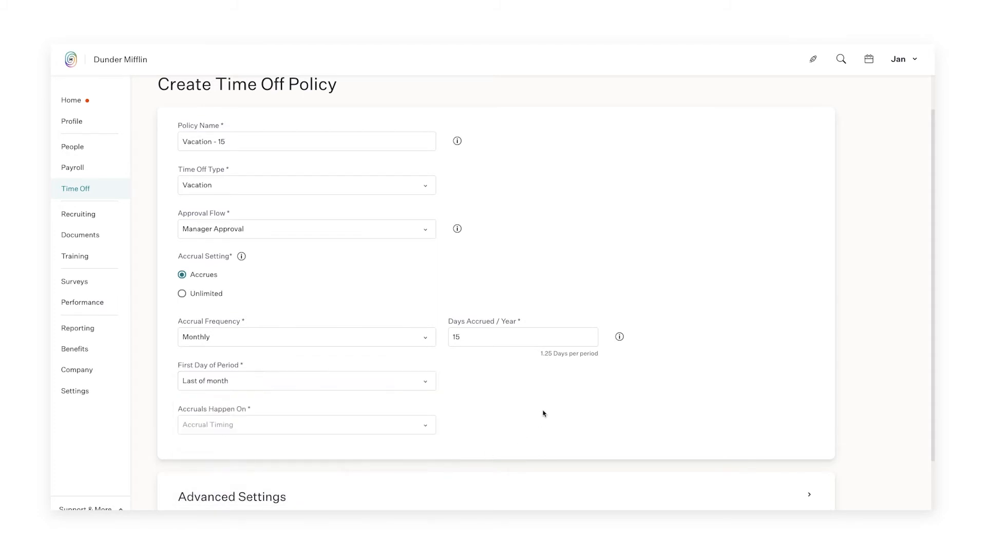
- Set the accruals to happen on the First Day of Period
{"action": "scroll", "coordinate": [543, 413], "scroll_direction": "down", "scroll_amount": 3}
{"action": "left_click", "coordinate": [412, 349]}
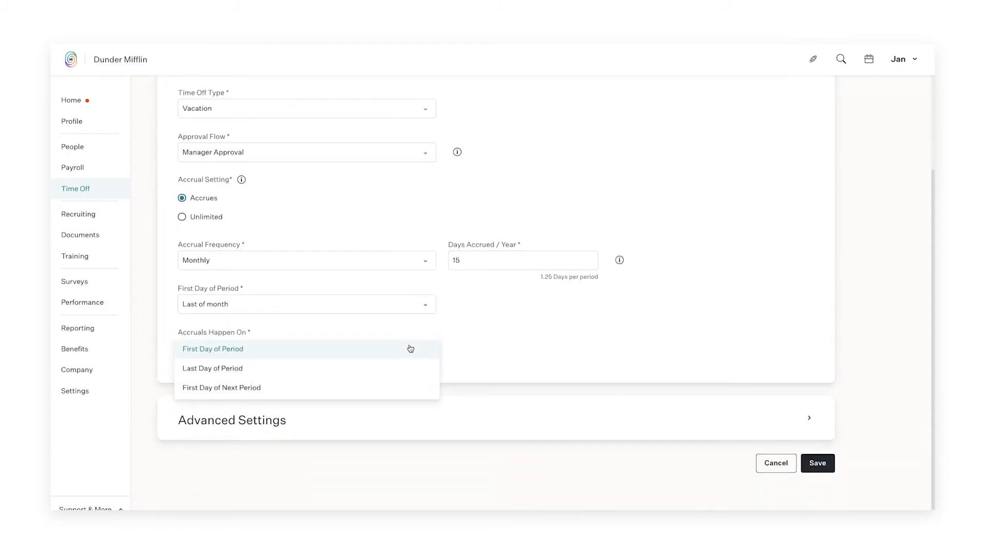
{"action": "left_click", "coordinate": [247, 352]}
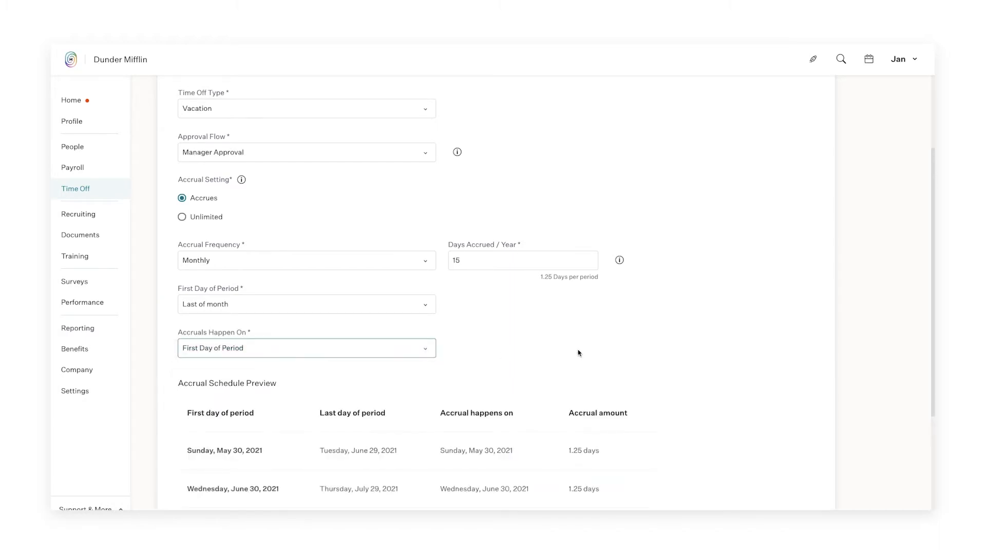
- Review the accrual schedule preview and expand the policy's advanced settings
{"action": "scroll", "coordinate": [579, 352], "scroll_direction": "down", "scroll_amount": 2}
{"action": "scroll", "coordinate": [652, 379], "scroll_direction": "down", "scroll_amount": 1}
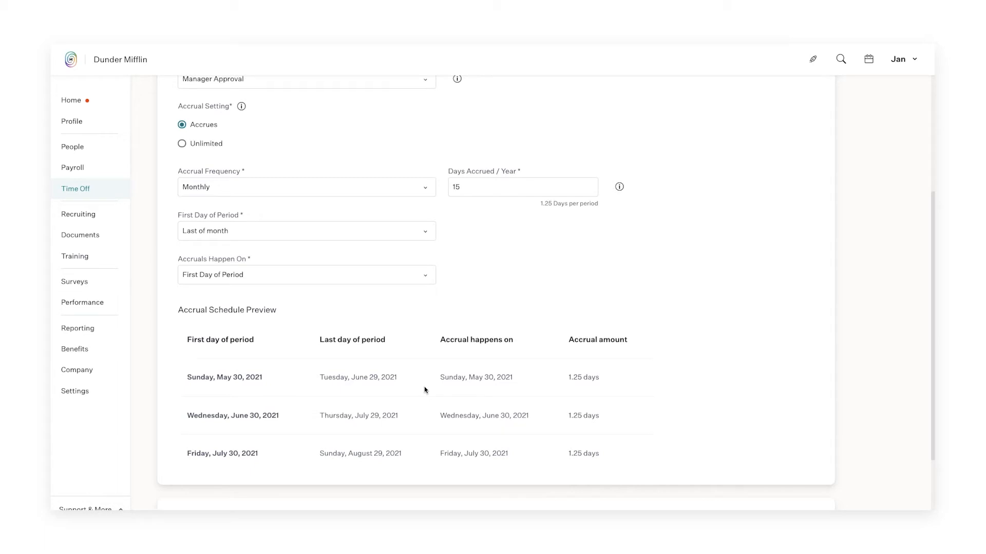
{"action": "scroll", "coordinate": [887, 336], "scroll_direction": "down", "scroll_amount": 3}
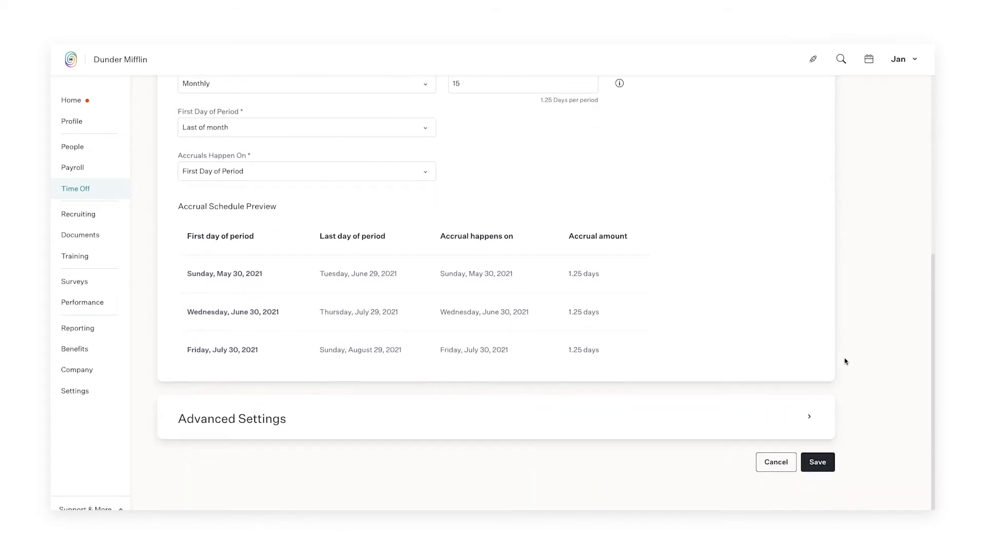
{"action": "left_click", "coordinate": [808, 417]}
{"action": "scroll", "coordinate": [872, 336], "scroll_direction": "down", "scroll_amount": 3}
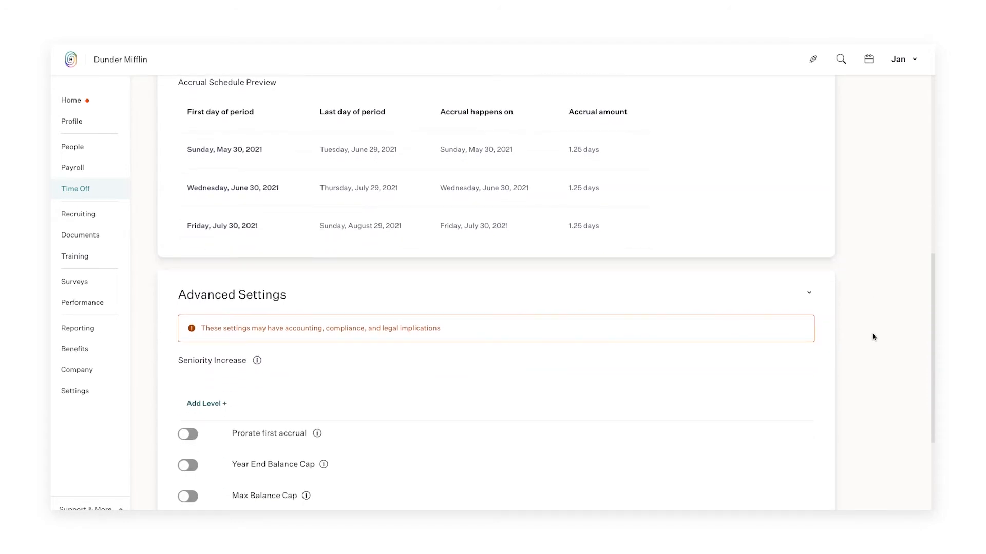
{"action": "scroll", "coordinate": [719, 385], "scroll_direction": "down", "scroll_amount": 1}
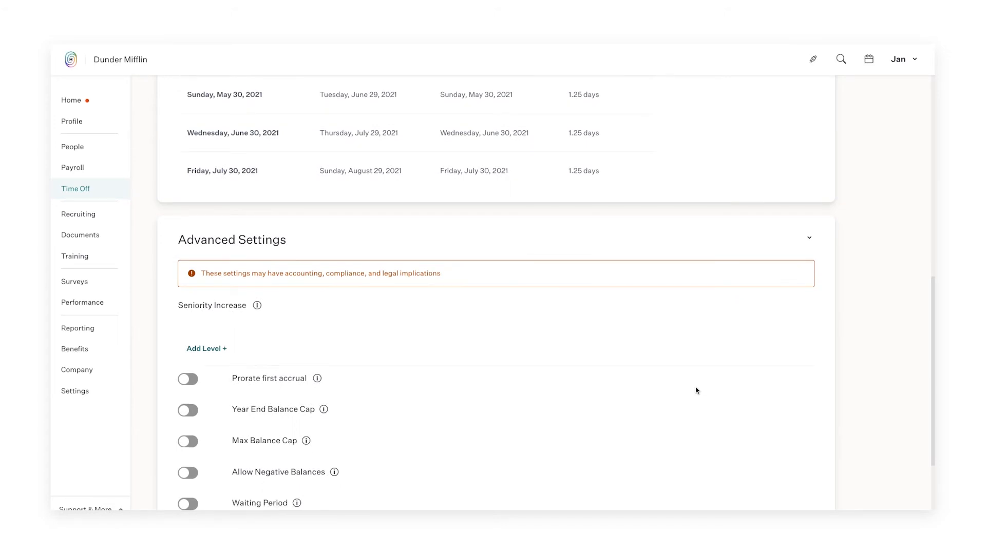
{"action": "scroll", "coordinate": [678, 382], "scroll_direction": "down", "scroll_amount": 1}
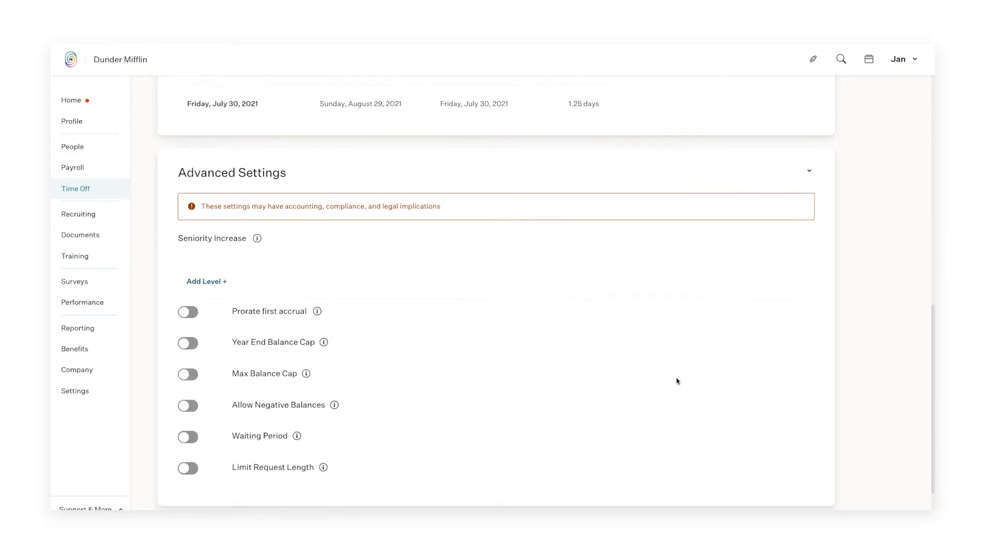
- Add a seniority increase level that raises the yearly accrual to 20 days after 5 years
{"action": "mouse_move", "coordinate": [257, 238]}
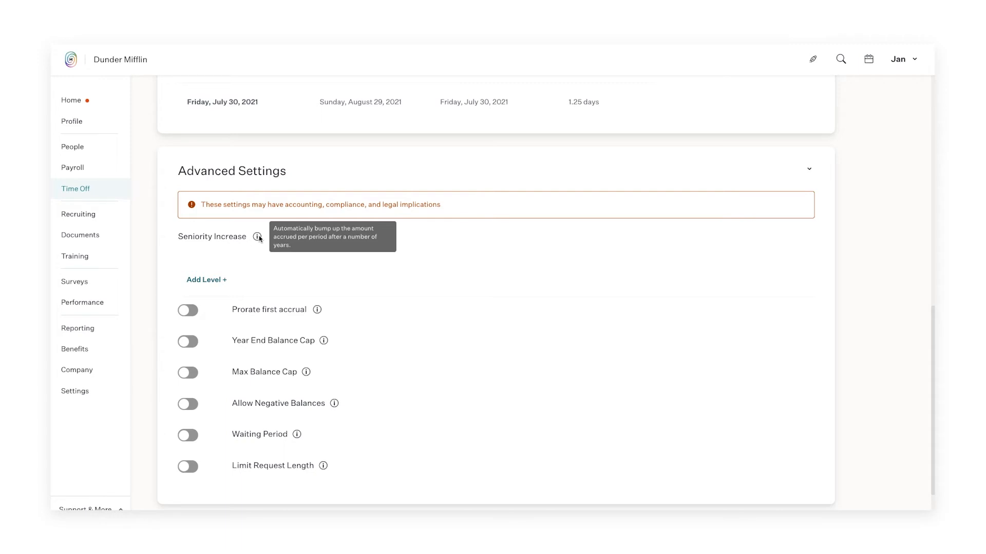
{"action": "left_click", "coordinate": [210, 281]}
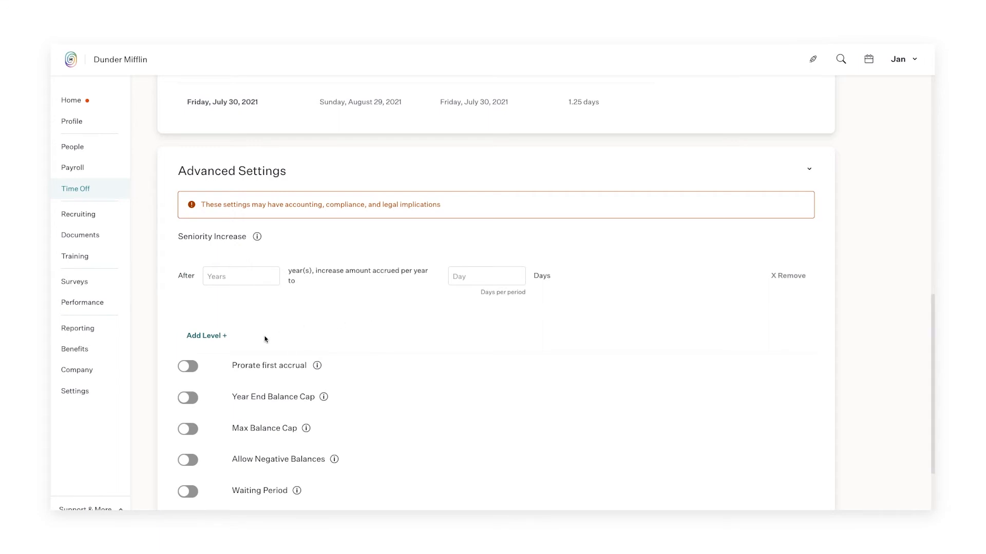
{"action": "left_click", "coordinate": [231, 276]}
{"action": "type", "text": "5"}
{"action": "left_click", "coordinate": [426, 310]}
{"action": "left_click", "coordinate": [508, 276]}
{"action": "type", "text": "20"}
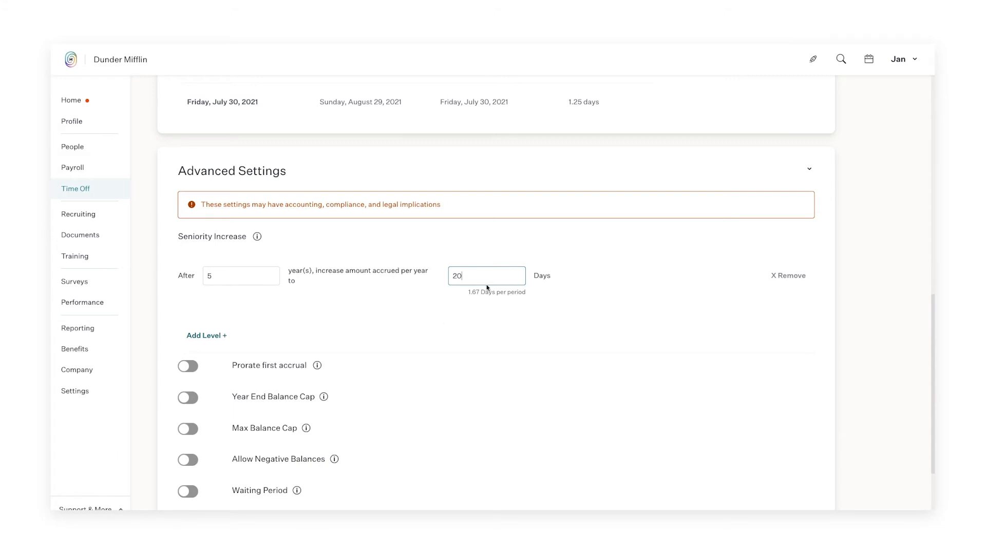
{"action": "left_click_drag", "start_coordinate": [479, 293], "coordinate": [469, 293]}
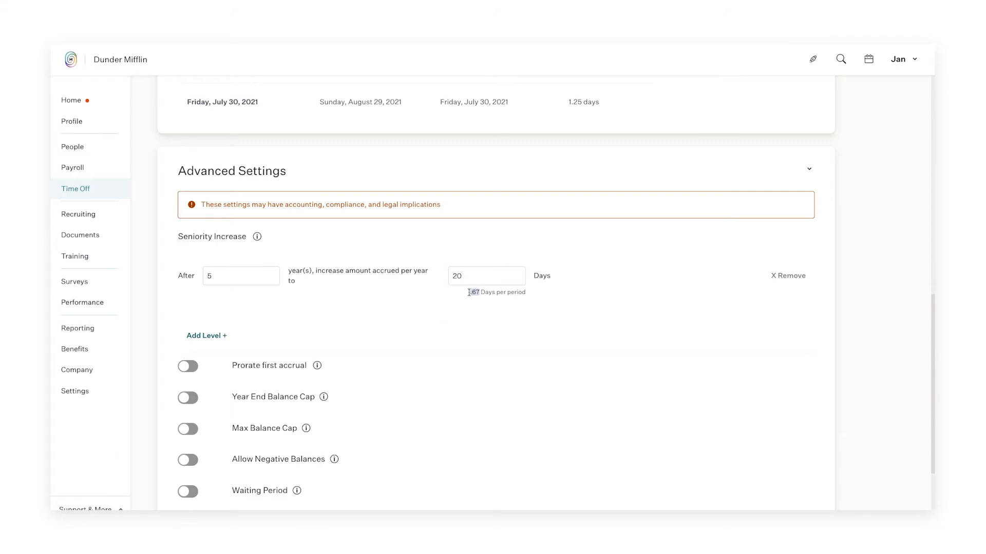
{"action": "left_click", "coordinate": [466, 335]}
- Enable proration of the first accrual and the Year End Balance Cap
{"action": "scroll", "coordinate": [485, 307], "scroll_direction": "down", "scroll_amount": 1}
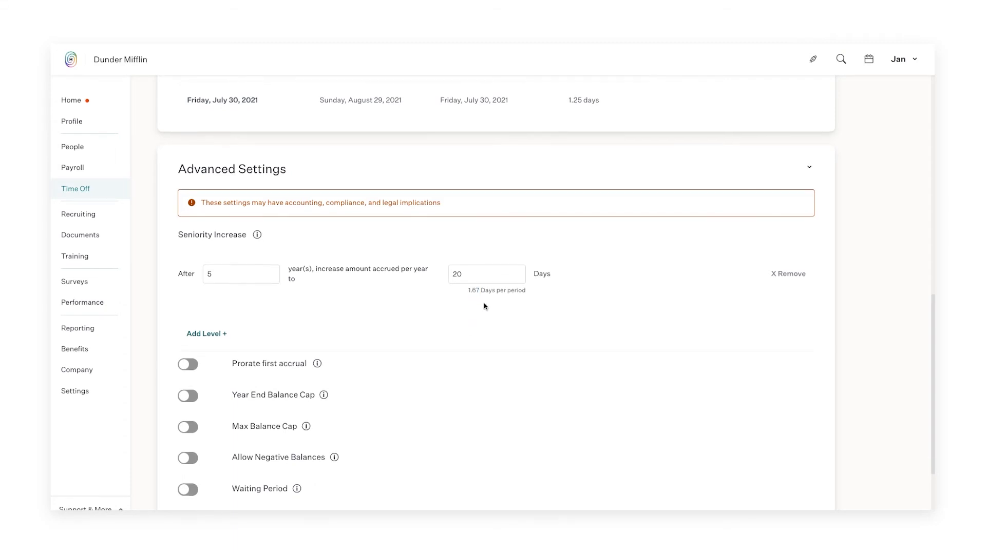
{"action": "scroll", "coordinate": [483, 307], "scroll_direction": "down", "scroll_amount": 3}
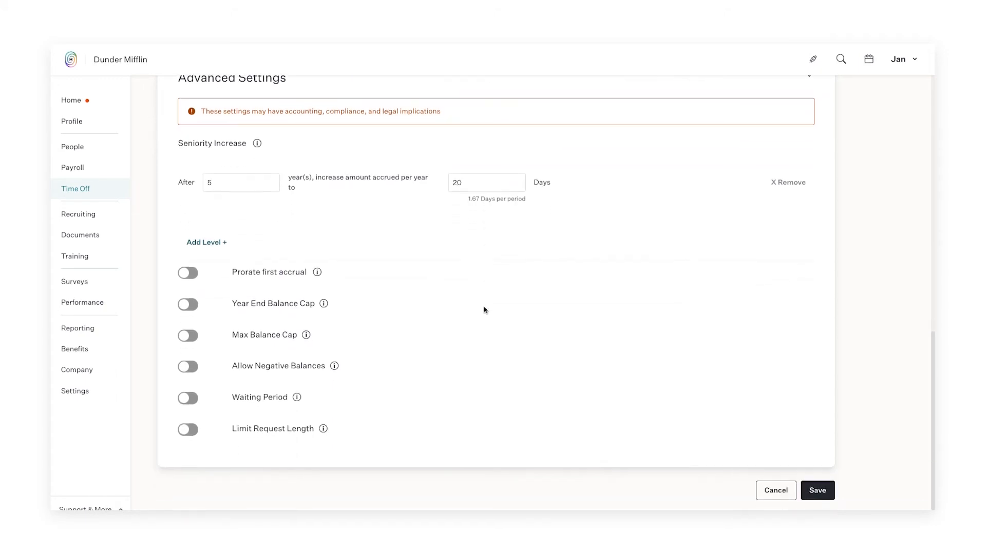
{"action": "left_click", "coordinate": [196, 277]}
{"action": "left_click", "coordinate": [189, 304]}
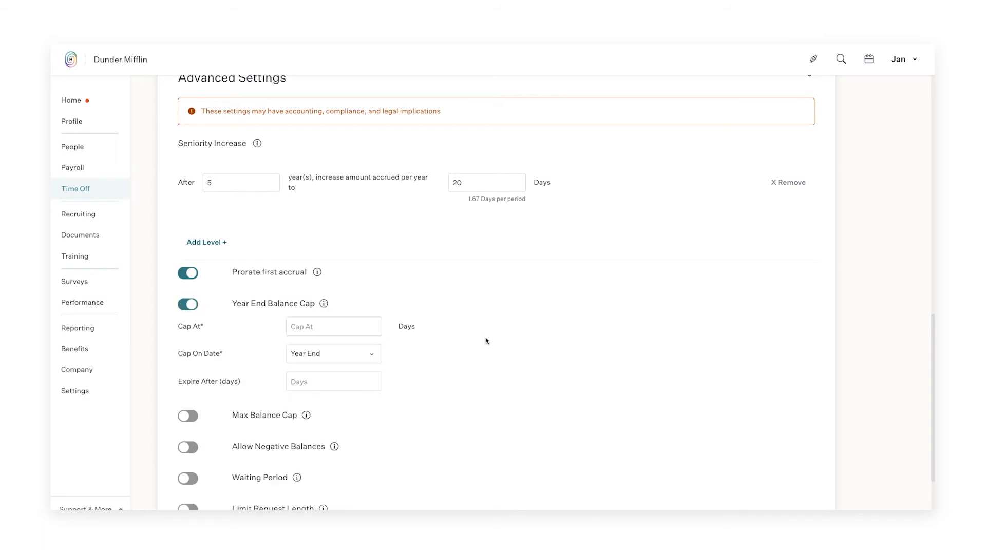
- Cap the year-end balance at 5 days, keeping Year End as the cap date, and set it to expire after 90 days
{"action": "scroll", "coordinate": [485, 341], "scroll_direction": "down", "scroll_amount": 1}
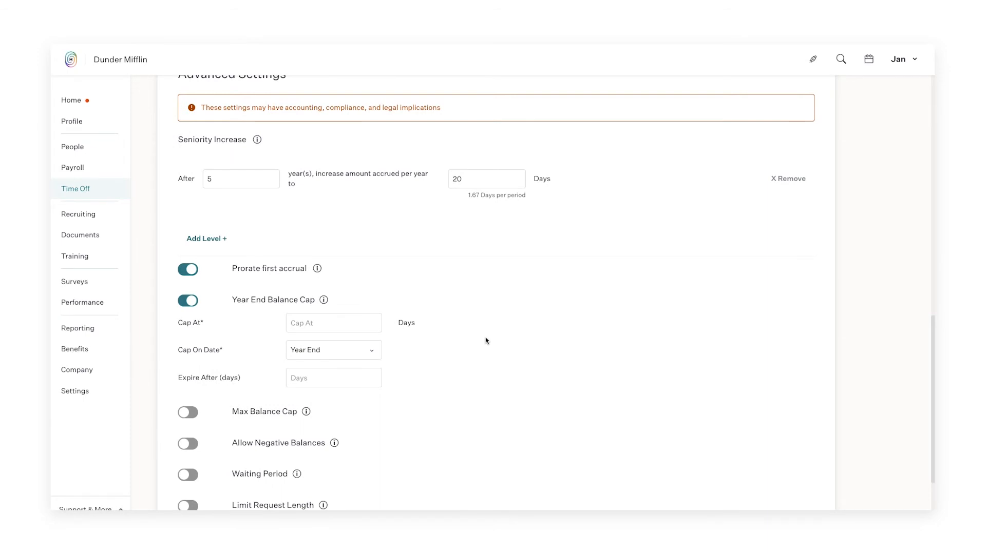
{"action": "left_click", "coordinate": [329, 325]}
{"action": "type", "text": "0"}
{"action": "key", "text": "BackSpace"}
{"action": "type", "text": "5"}
{"action": "left_click", "coordinate": [346, 349]}
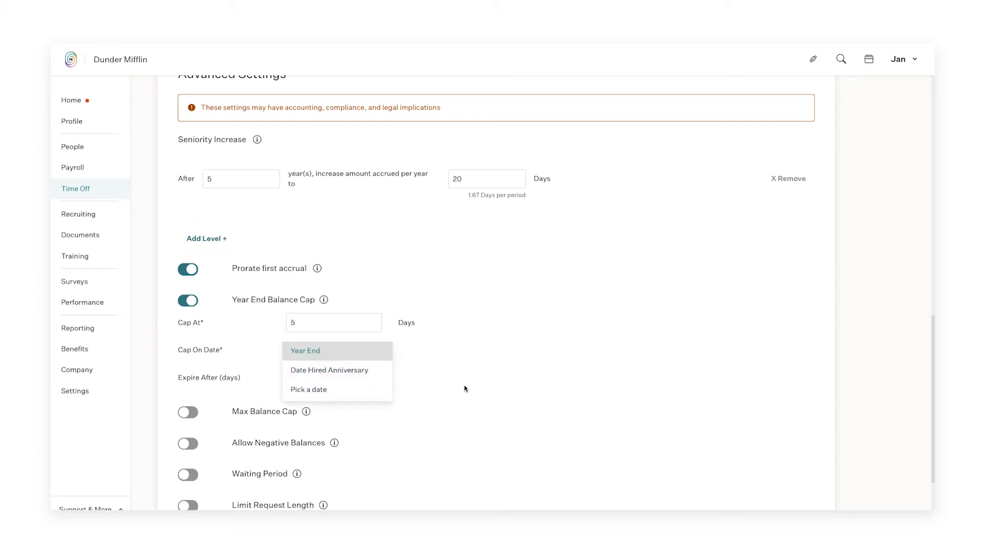
{"action": "left_click", "coordinate": [464, 389]}
{"action": "left_click", "coordinate": [322, 378]}
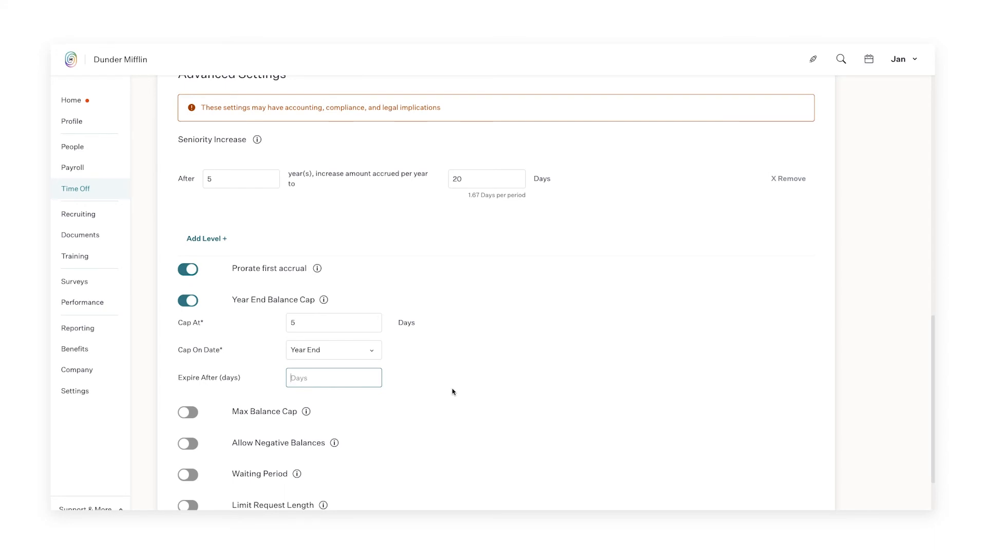
{"action": "type", "text": "90"}
{"action": "scroll", "coordinate": [503, 385], "scroll_direction": "down", "scroll_amount": 2}
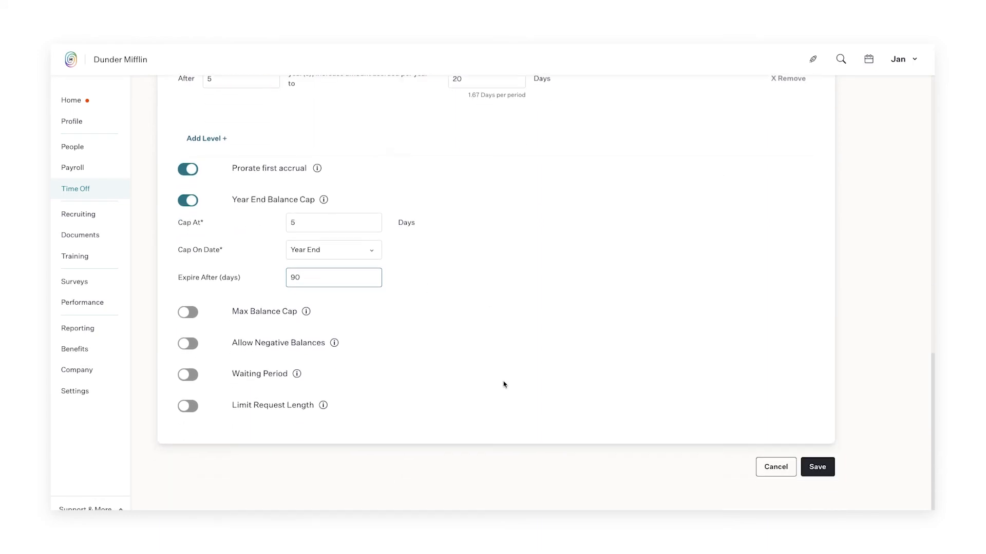
- Enable the Max Balance Cap for the policy and cap it at 20 days
{"action": "left_click", "coordinate": [195, 312]}
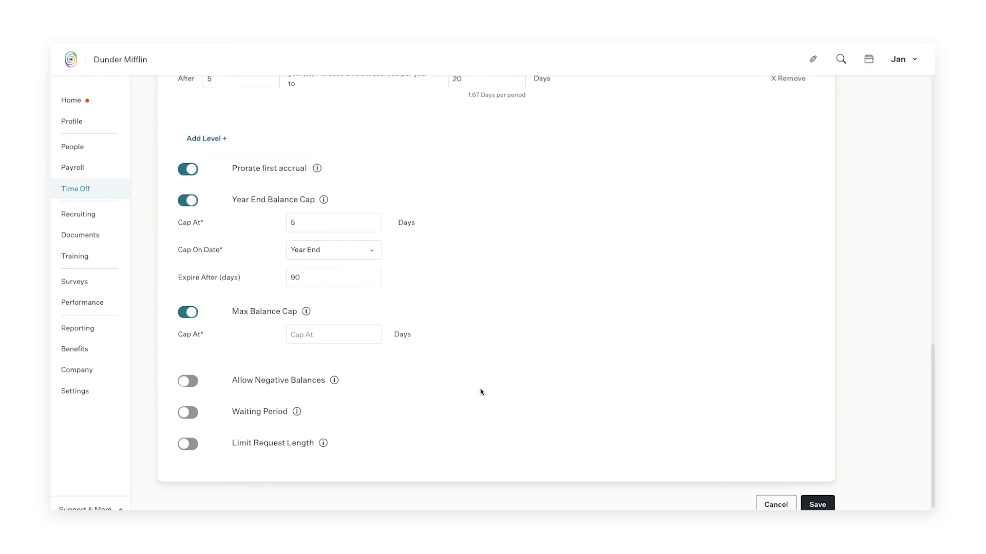
{"action": "left_click", "coordinate": [325, 334]}
{"action": "type", "text": "20"}
- Allow negative balances in the policy, with the cap set at -2 days
{"action": "left_click", "coordinate": [189, 381]}
{"action": "scroll", "coordinate": [595, 407], "scroll_direction": "down", "scroll_amount": 2}
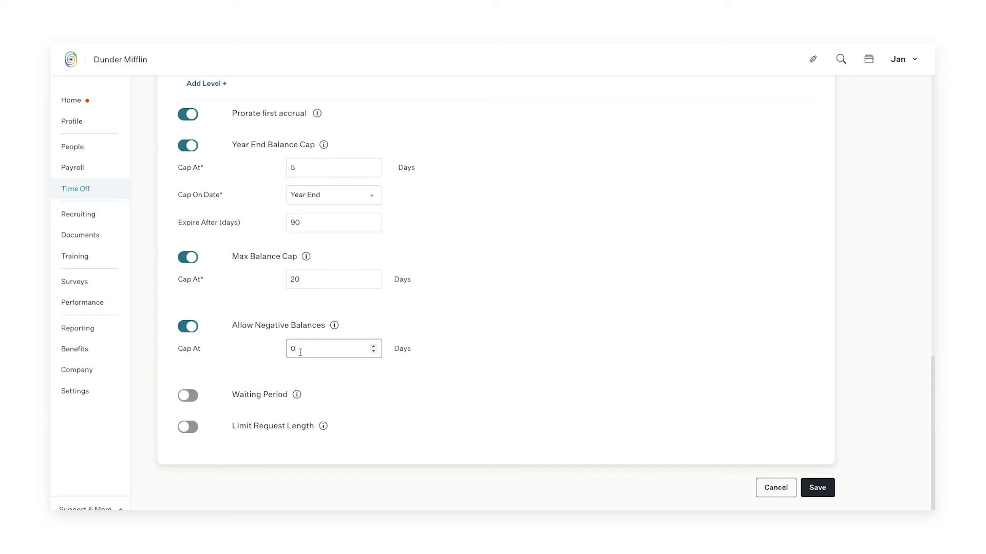
{"action": "key", "text": "BackSpace"}
{"action": "type", "text": "-2"}
- Enable the Waiting Period and set its duration to 30 days after the hire date
{"action": "left_click", "coordinate": [194, 400]}
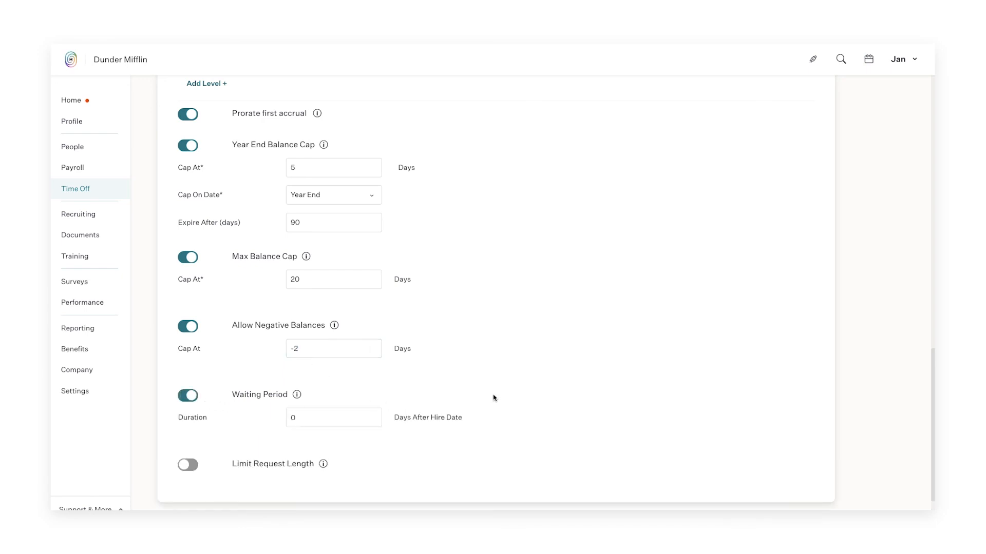
{"action": "scroll", "coordinate": [493, 398], "scroll_direction": "down", "scroll_amount": 1}
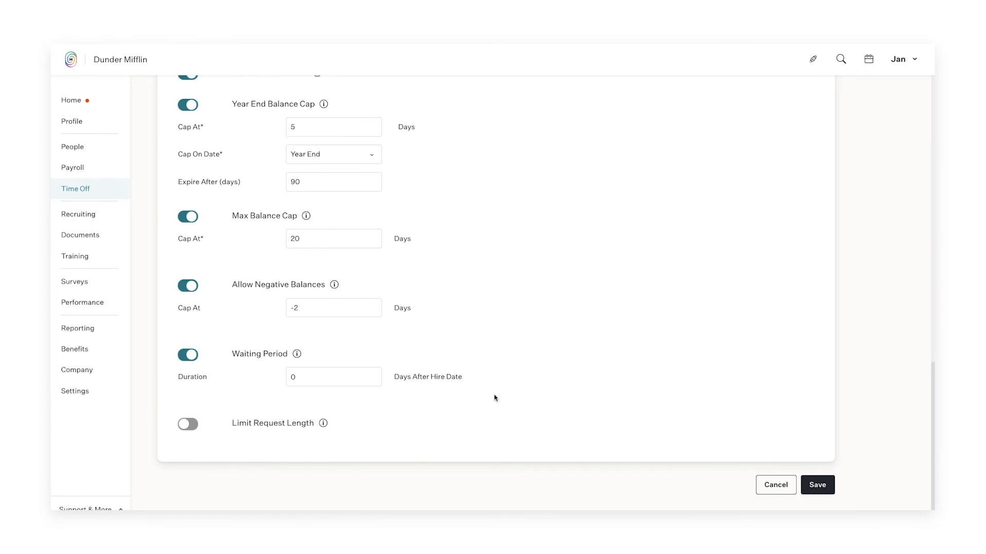
{"action": "left_click", "coordinate": [302, 378]}
{"action": "key", "text": "BackSpace"}
{"action": "type", "text": "30"}
- Enable Limit Request Length with a maximum total length of 3 days, and save the policy
{"action": "left_click", "coordinate": [191, 425]}
{"action": "scroll", "coordinate": [580, 402], "scroll_direction": "down", "scroll_amount": 1}
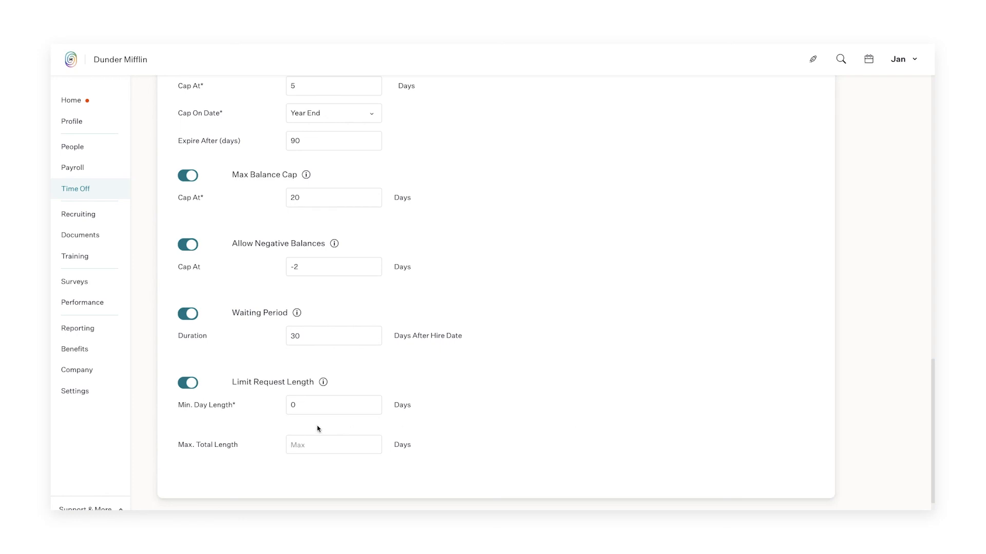
{"action": "left_click", "coordinate": [306, 445]}
{"action": "type", "text": "3"}
{"action": "left_click", "coordinate": [485, 433]}
{"action": "scroll", "coordinate": [508, 429], "scroll_direction": "down", "scroll_amount": 2}
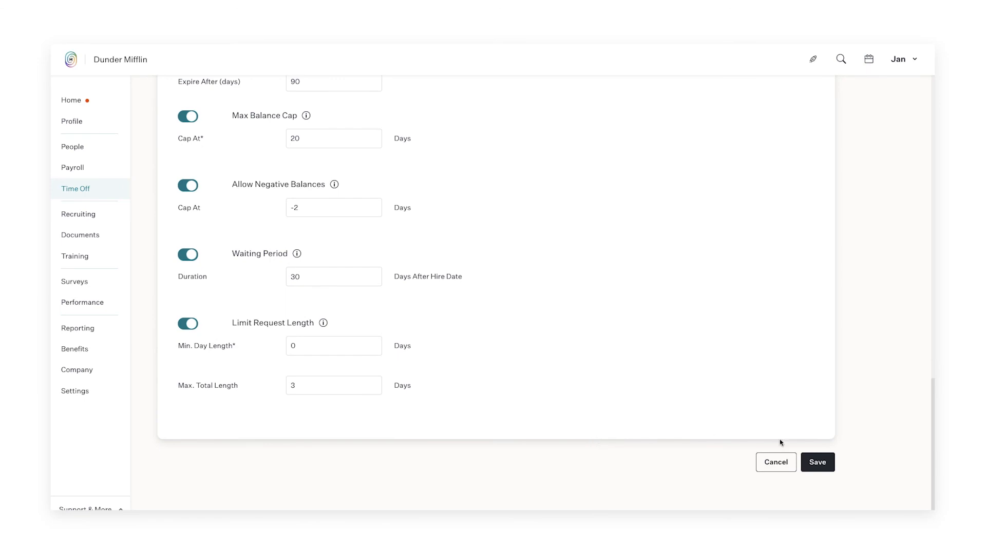
{"action": "left_click", "coordinate": [820, 463]}
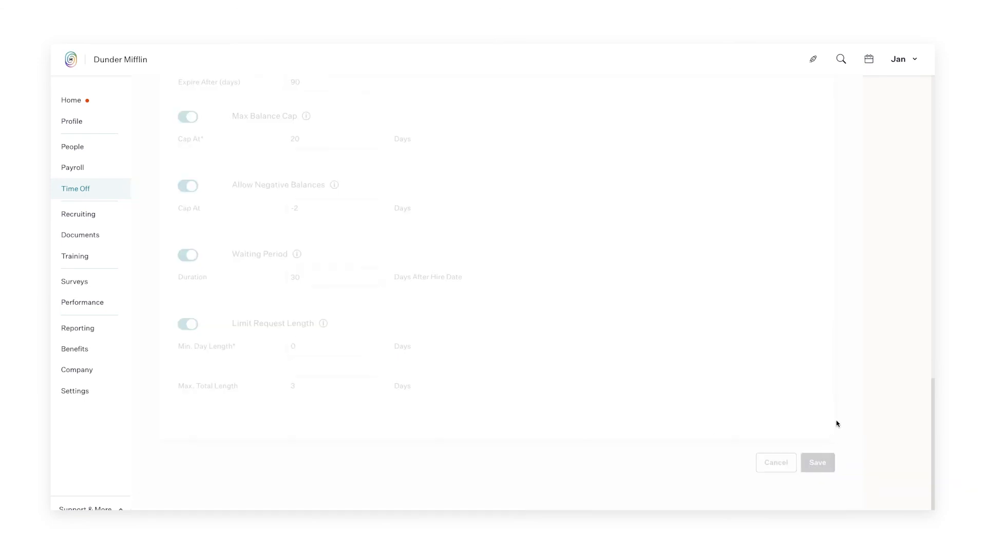